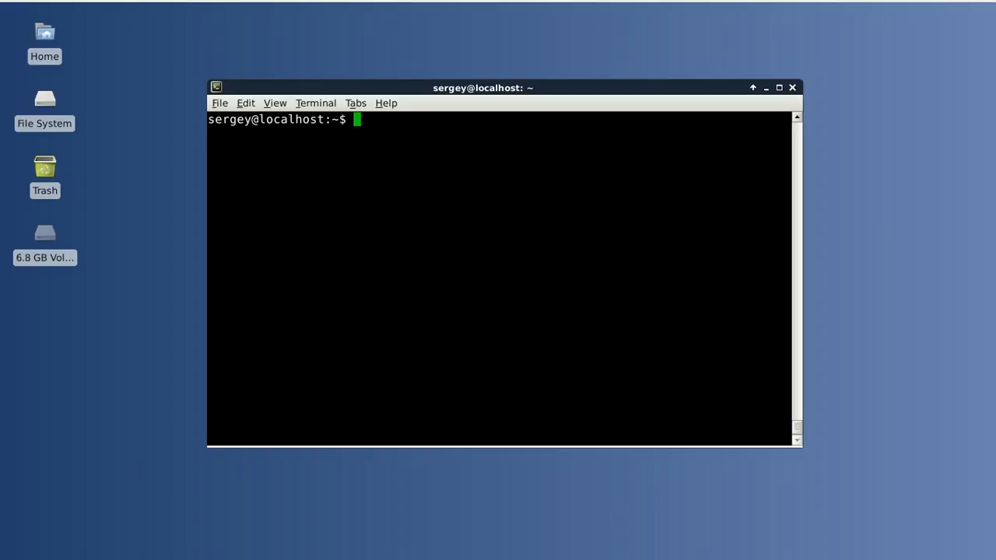
{"action": "type", "text": "ps u"}
{"action": "type", "text": "x"}
Run 'ps ux' to display the current user's running processes
{"action": "key", "text": "Return"}
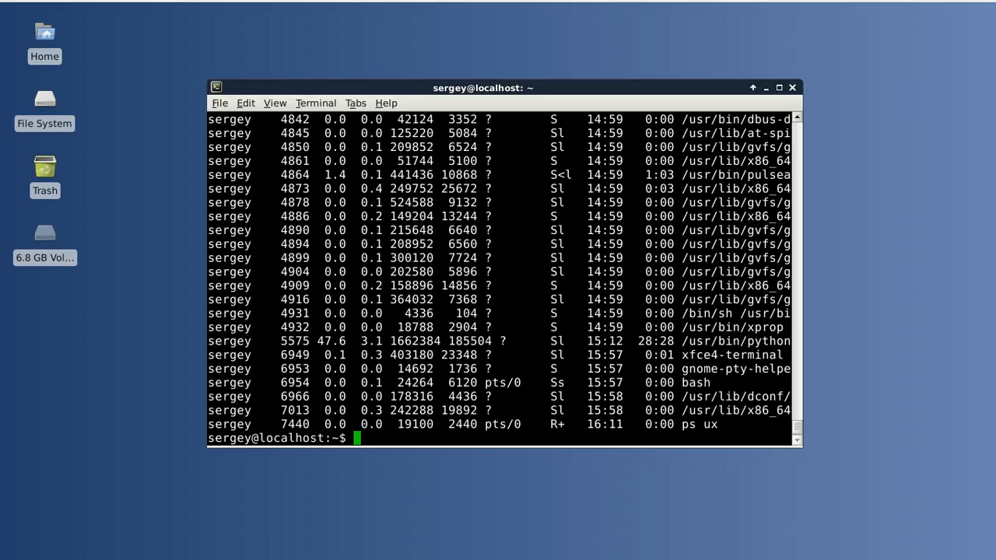
{"action": "type", "text": "cle"}
{"action": "type", "text": "ar"}
Run 'ps aux' on a cleared screen to list all users' processes, then clear again
{"action": "key", "text": "Return"}
{"action": "type", "text": "p"}
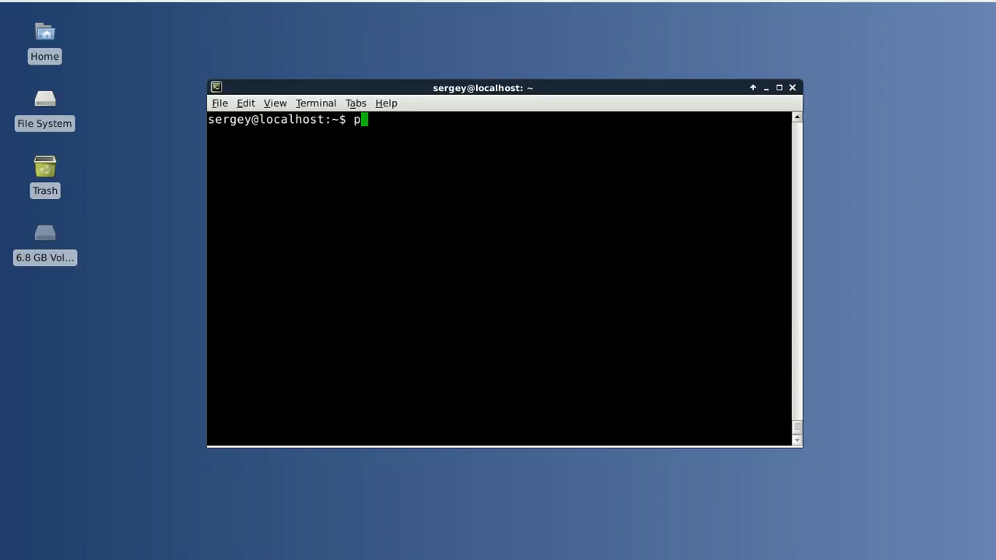
{"action": "type", "text": "s aux"}
{"action": "key", "text": "Return"}
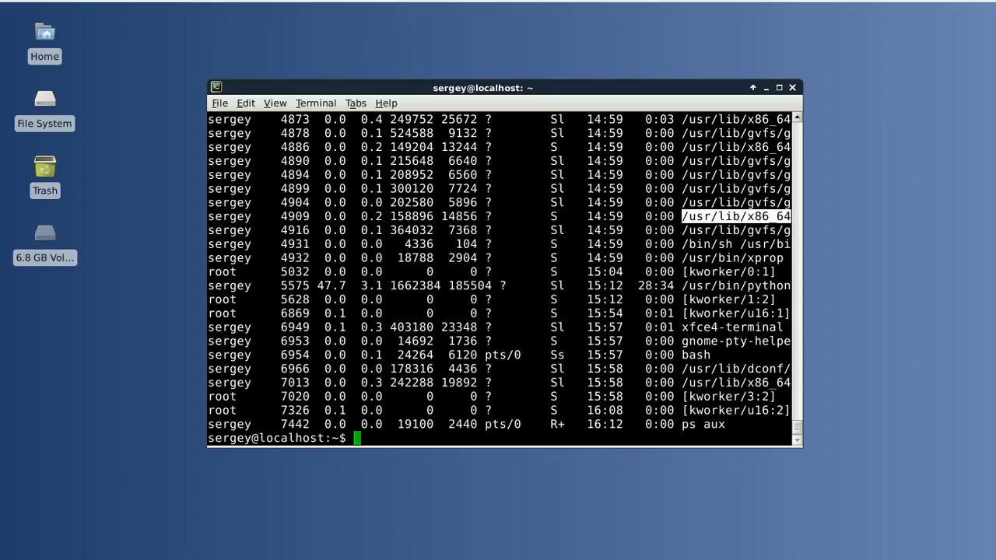
{"action": "type", "text": "cl"}
{"action": "type", "text": "ear"}
{"action": "key", "text": "Return"}
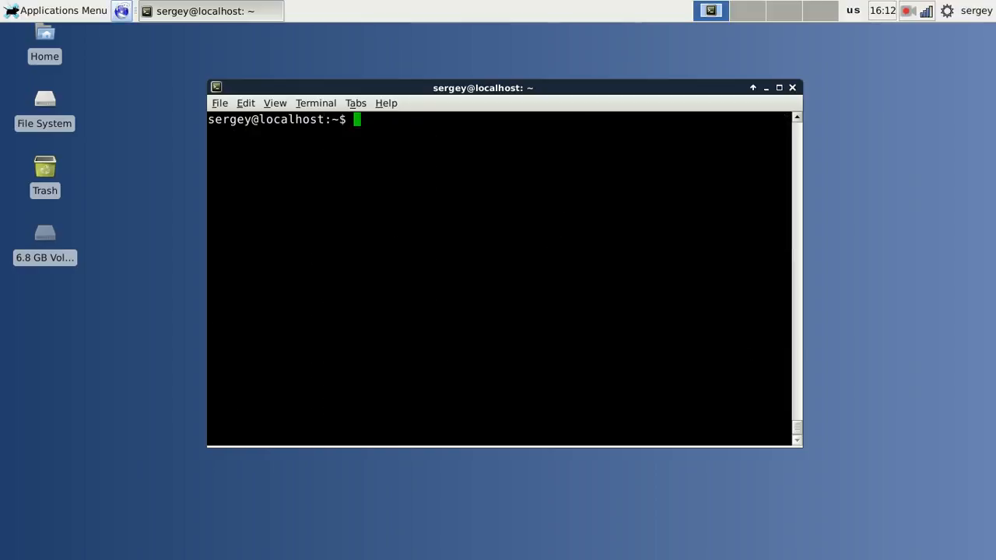
Launch Iceweasel and run 'ps ux|grep icewe', highlighting its process line with PID 7444
{"action": "left_click", "coordinate": [121, 10]}
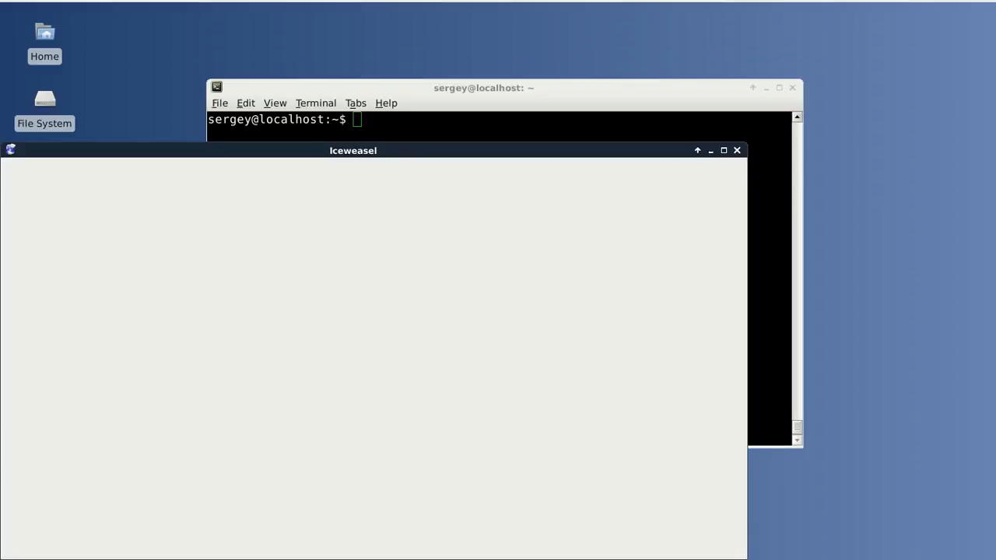
{"action": "key", "text": "alt+Tab"}
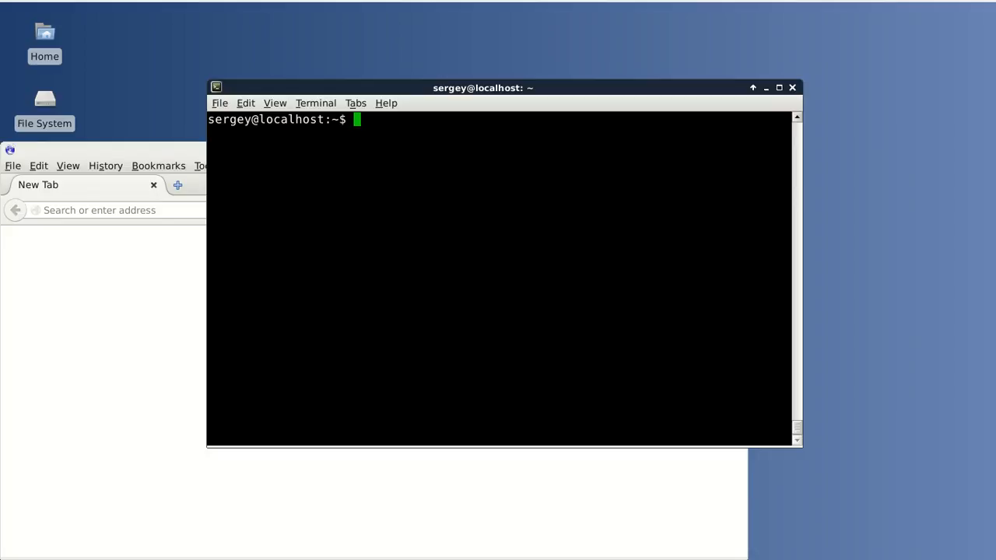
{"action": "type", "text": "ps "}
{"action": "type", "text": "u"}
{"action": "type", "text": "x"}
{"action": "type", "text": "|g"}
{"action": "type", "text": "rep"}
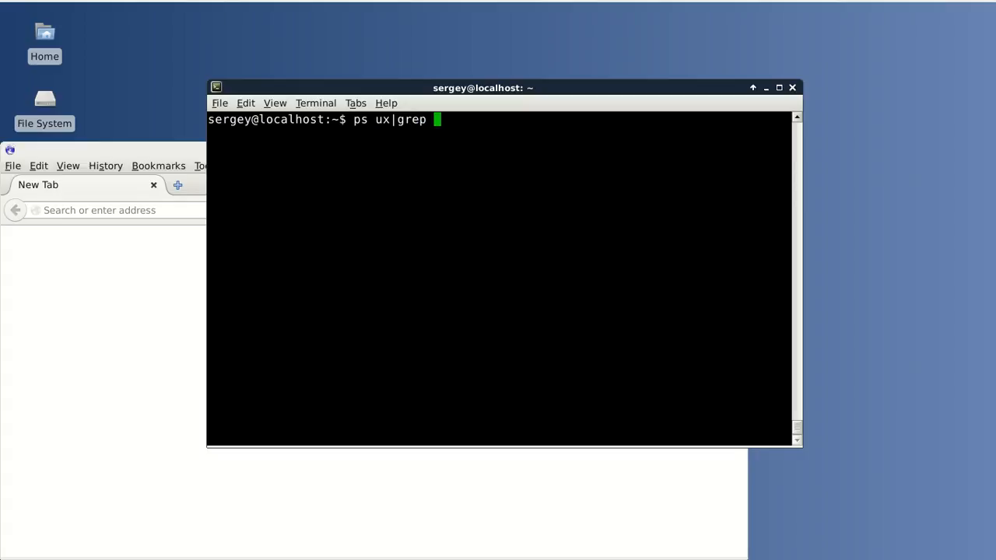
{"action": "type", "text": " ice"}
{"action": "type", "text": "we"}
{"action": "key", "text": "Return"}
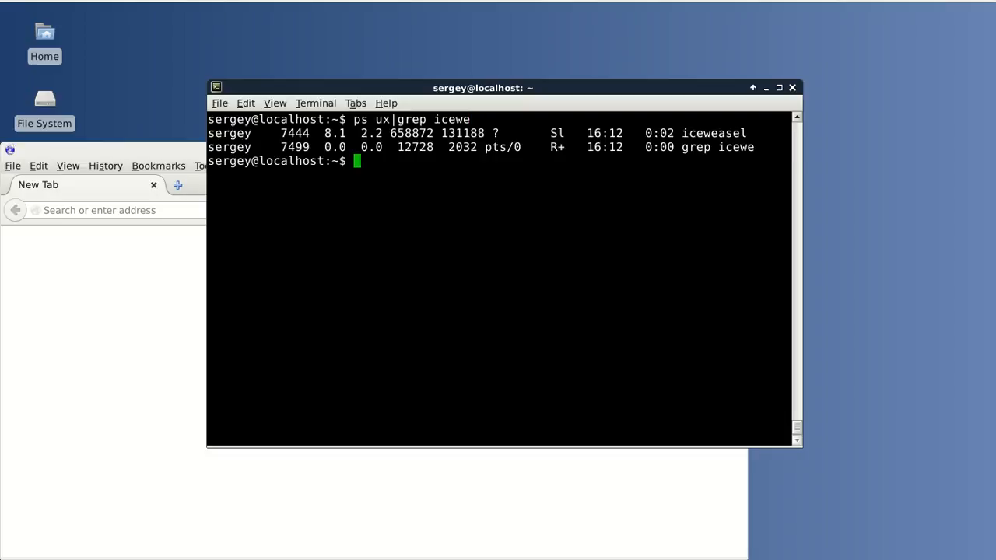
{"action": "mouse_move", "coordinate": [748, 133]}
{"action": "left_mouse_down"}
{"action": "mouse_move", "coordinate": [545, 119]}
{"action": "mouse_move", "coordinate": [208, 133]}
{"action": "left_mouse_up"}
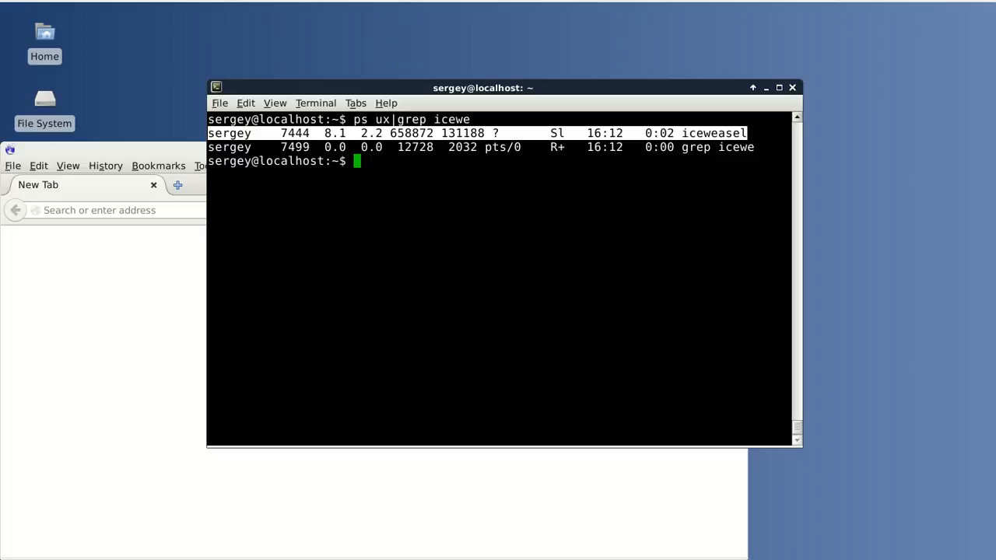
{"action": "type", "text": "kill"}
Run 'kill 7444' on the copied PID, closing the Iceweasel browser
{"action": "left_click", "coordinate": [295, 133]}
{"action": "double_click", "coordinate": [295, 133]}
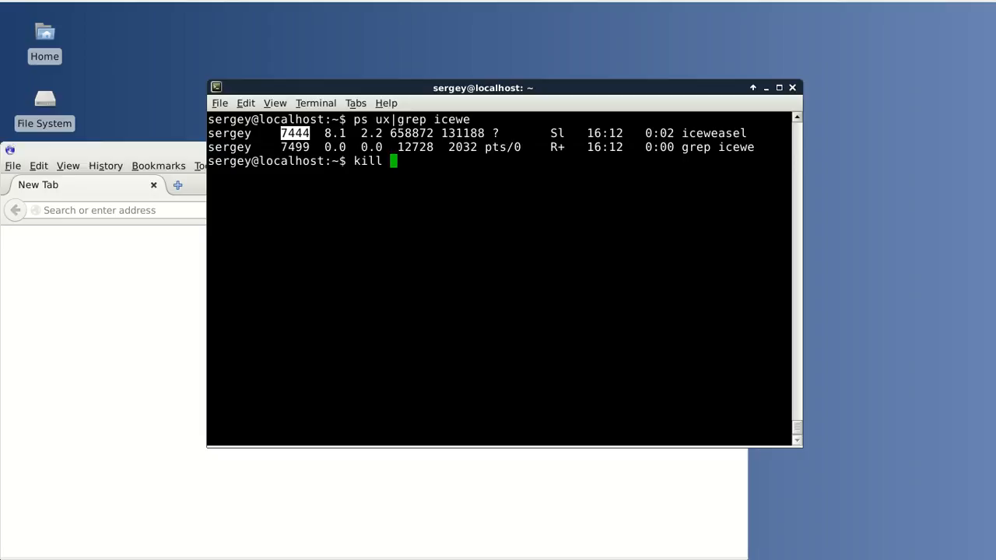
{"action": "type", "text": "7444"}
{"action": "key", "text": "Return"}
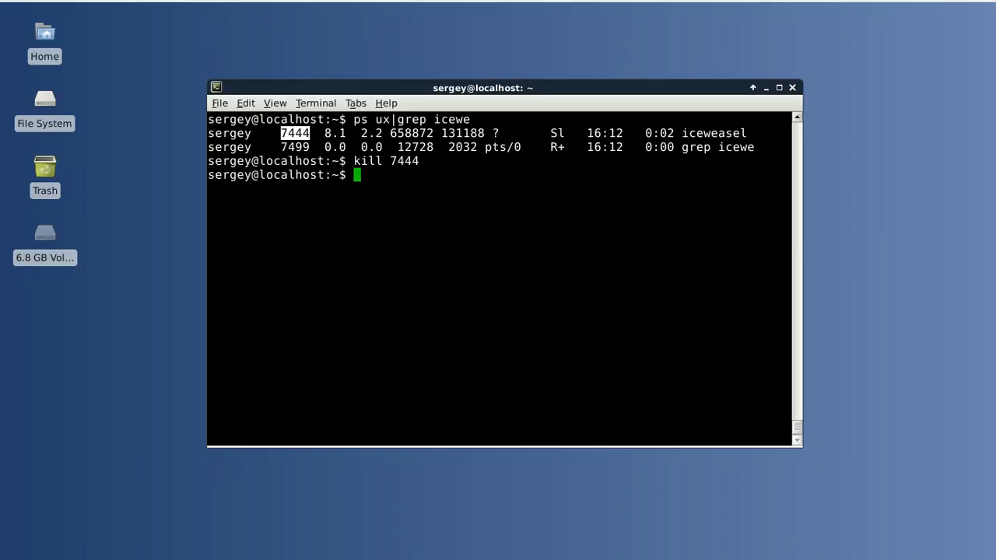
{"action": "type", "text": "cle"}
{"action": "type", "text": "ar"}
Run 'kill -l' on a cleared screen, highlighting 15) SIGTERM and 9) SIGKILL among the 64 signals
{"action": "key", "text": "Return"}
{"action": "type", "text": "kil"}
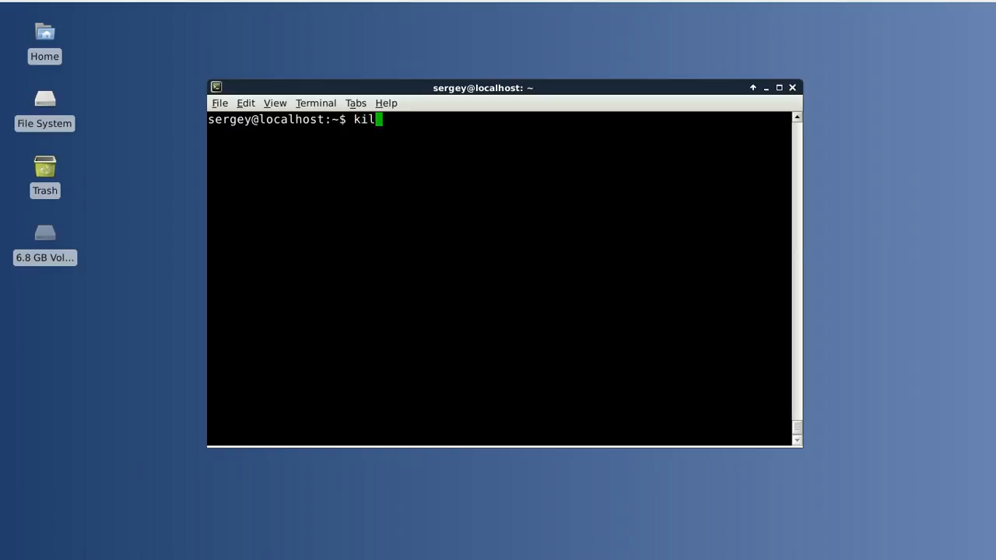
{"action": "type", "text": "l"}
{"action": "type", "text": " -l"}
{"action": "key", "text": "Return"}
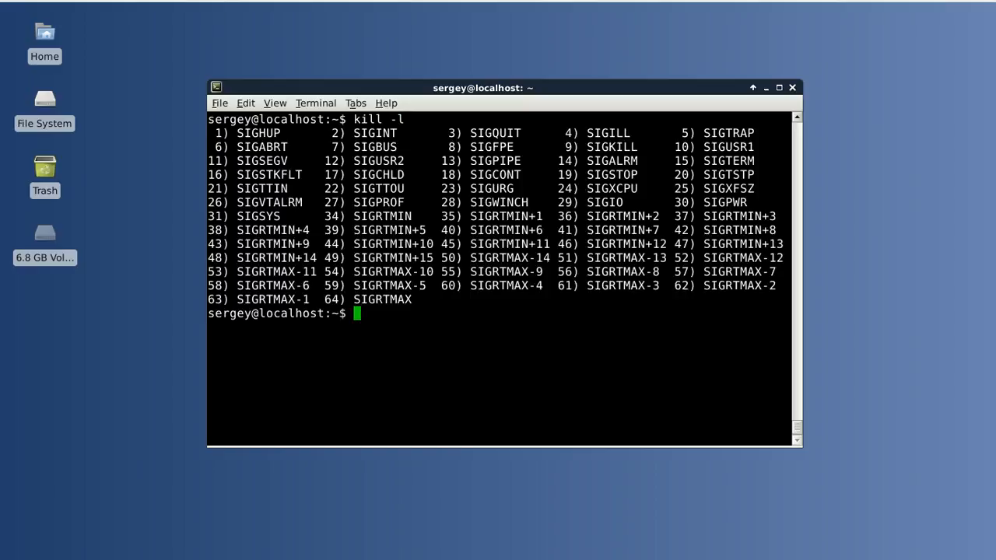
{"action": "left_click_drag", "start_coordinate": [754, 161], "coordinate": [674, 160]}
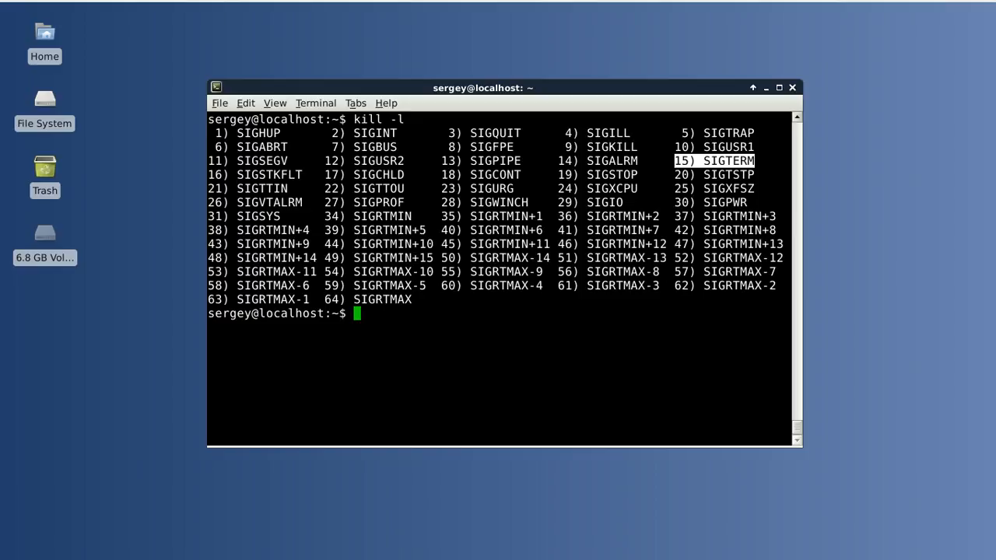
{"action": "left_click_drag", "start_coordinate": [638, 146], "coordinate": [514, 146]}
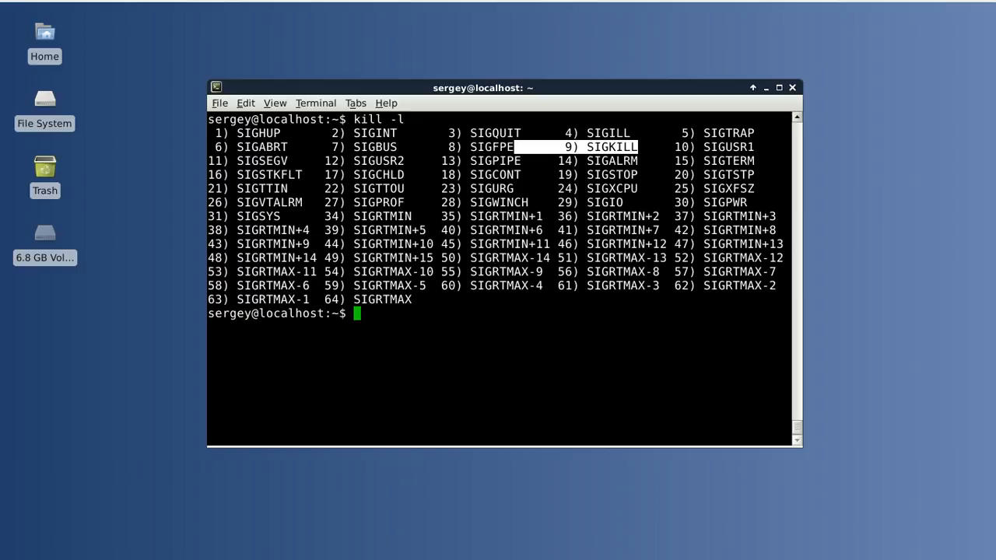
{"action": "key", "text": "Return"}
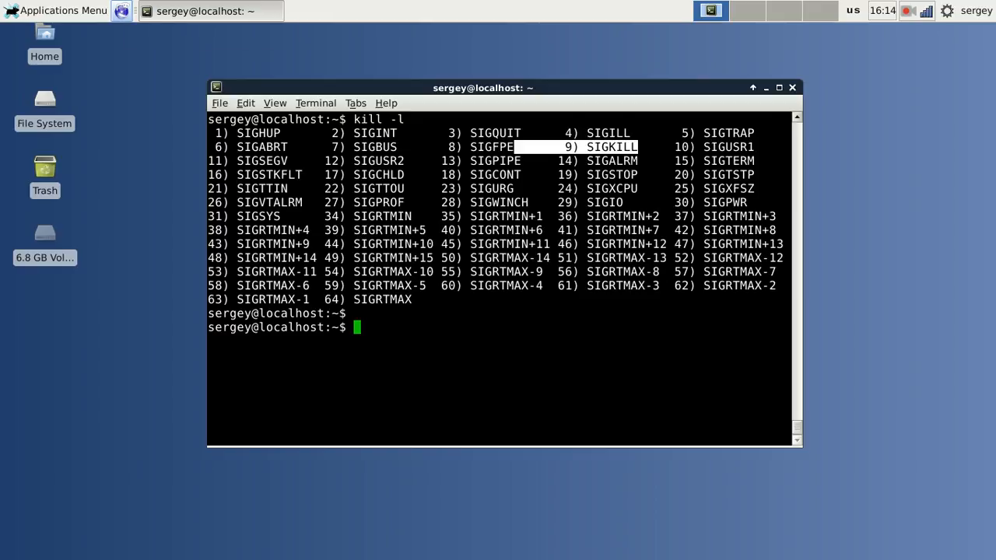
Relaunch Iceweasel and run 'pidof iceweasel', which returns PID 7501
{"action": "left_click", "coordinate": [121, 11]}
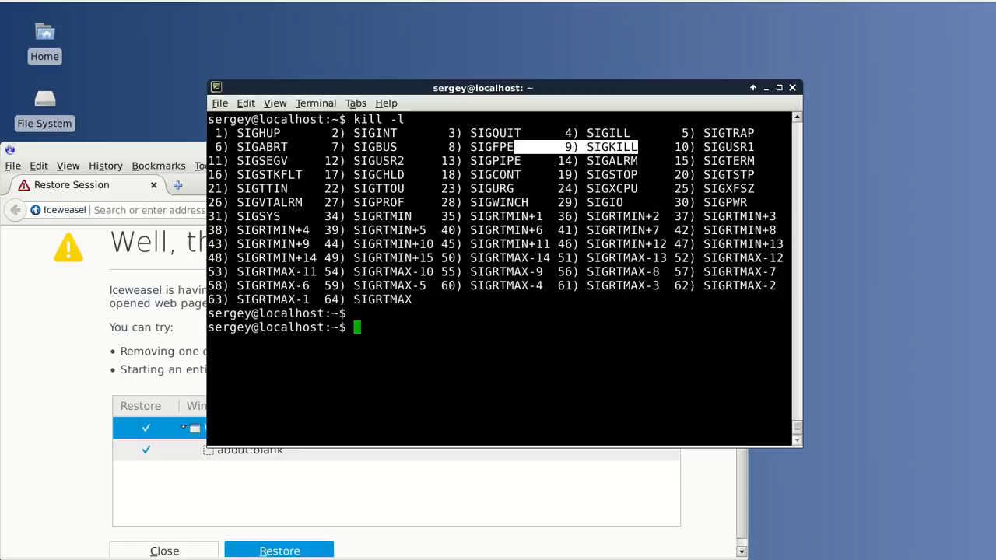
{"action": "type", "text": "clear"}
{"action": "key", "text": "Return"}
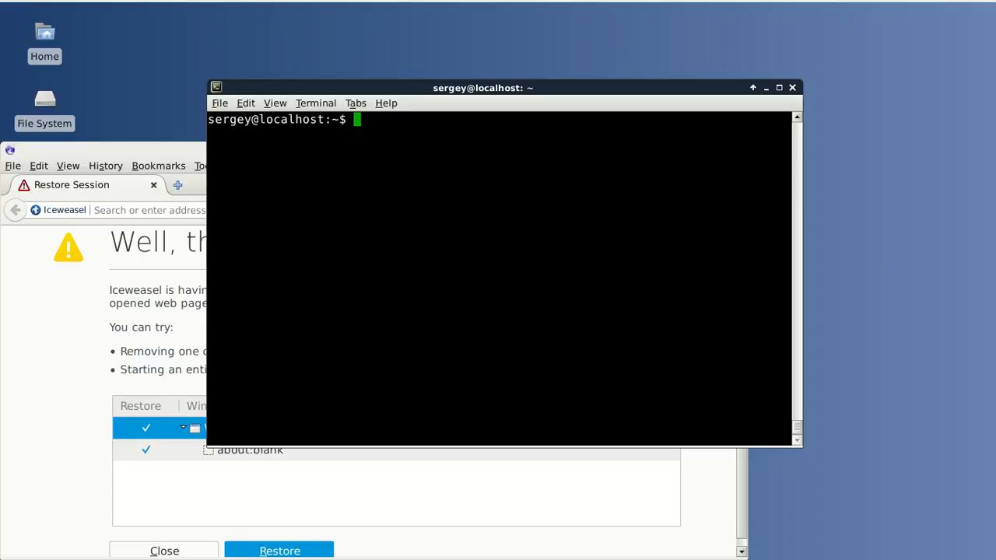
{"action": "type", "text": "pid"}
{"action": "type", "text": "of"}
{"action": "type", "text": " ice"}
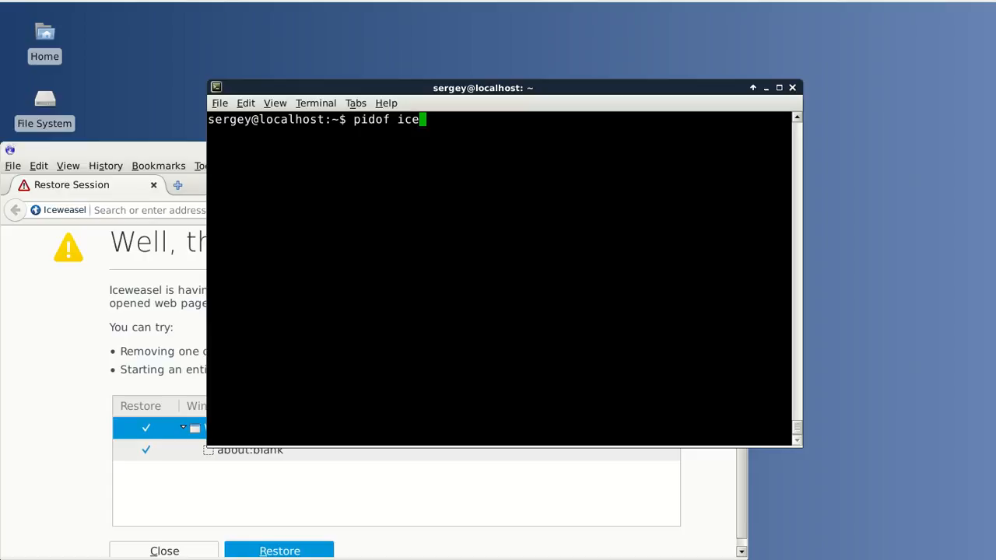
{"action": "type", "text": "w"}
{"action": "type", "text": "easel"}
{"action": "key", "text": "Return"}
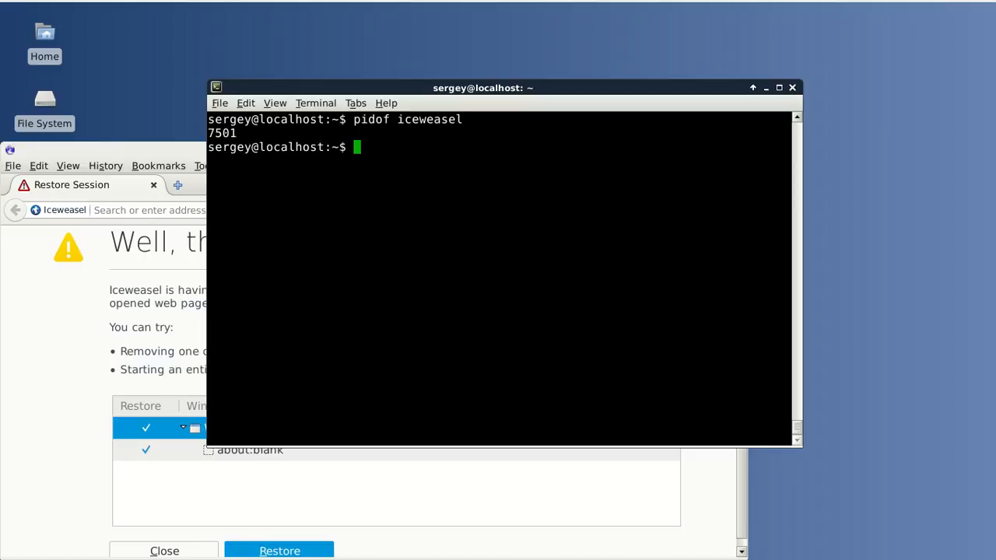
{"action": "key", "text": "Return"}
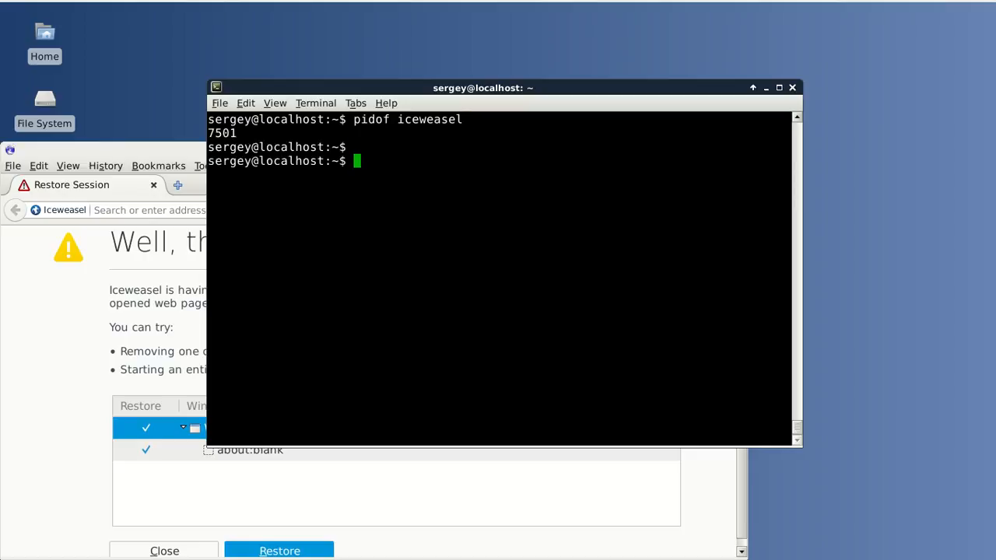
Run 'pidof iceweasel|xargs kill -9' to force-kill the browser by its PID
{"action": "key", "text": "Up"}
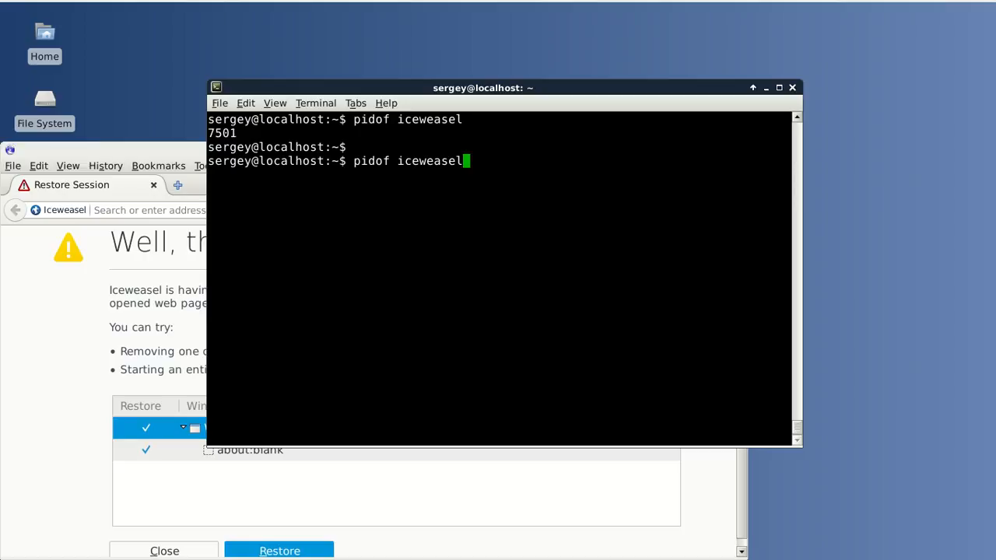
{"action": "type", "text": "|"}
{"action": "type", "text": "xa"}
{"action": "type", "text": "rgs "}
{"action": "type", "text": "kill -"}
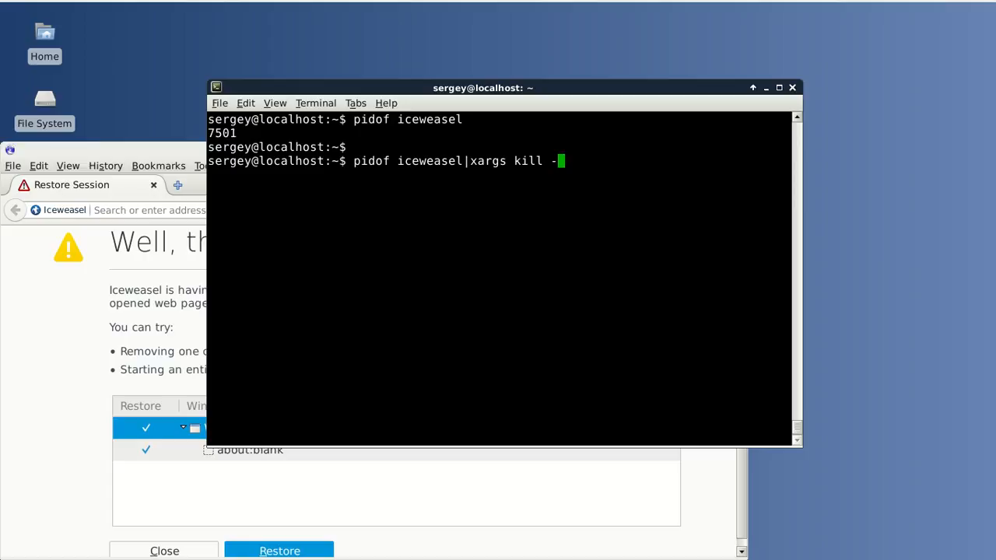
{"action": "type", "text": "9"}
{"action": "double_click", "coordinate": [488, 161]}
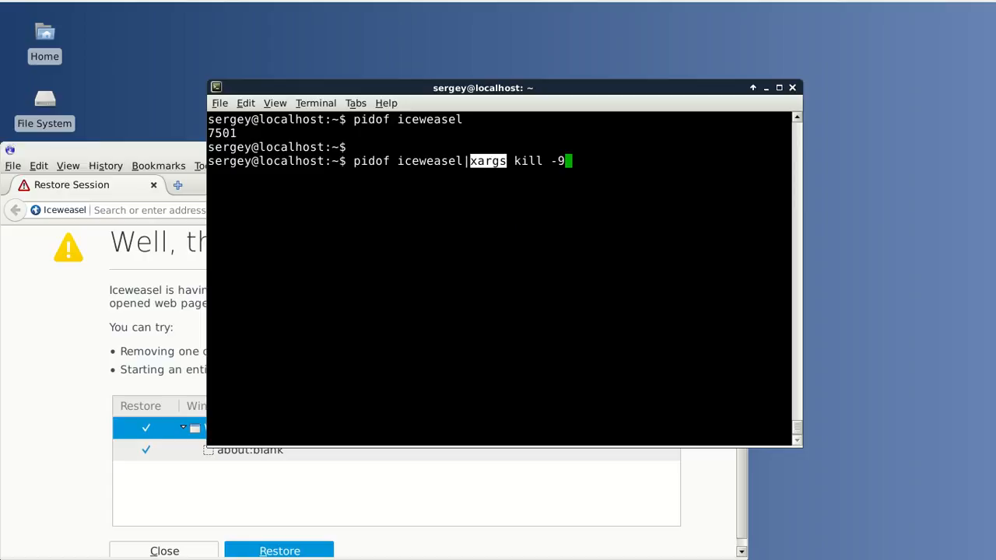
{"action": "key", "text": "Return"}
{"action": "key", "text": "Return"}
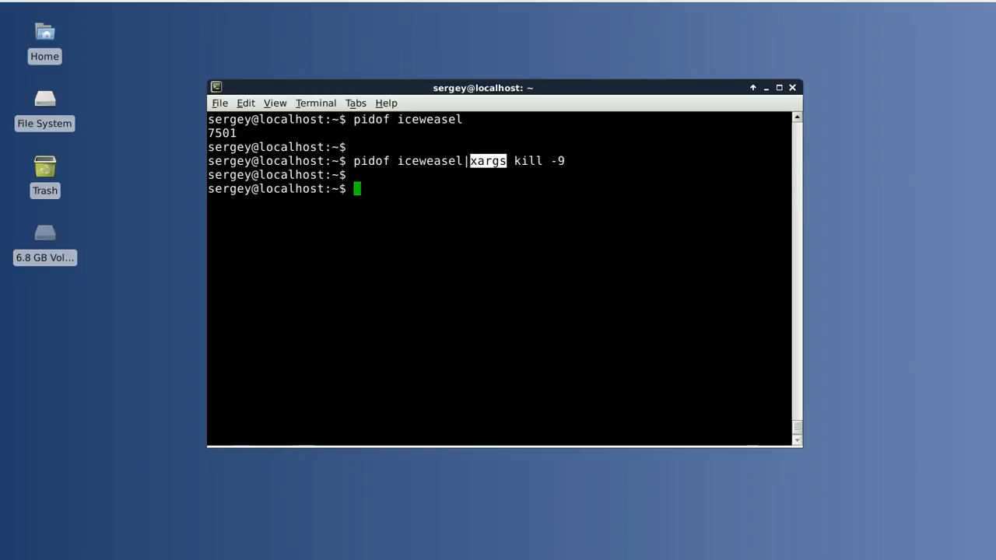
Open three additional shell tabs and return to the first tab
{"action": "key", "text": "ctrl+shift+t"}
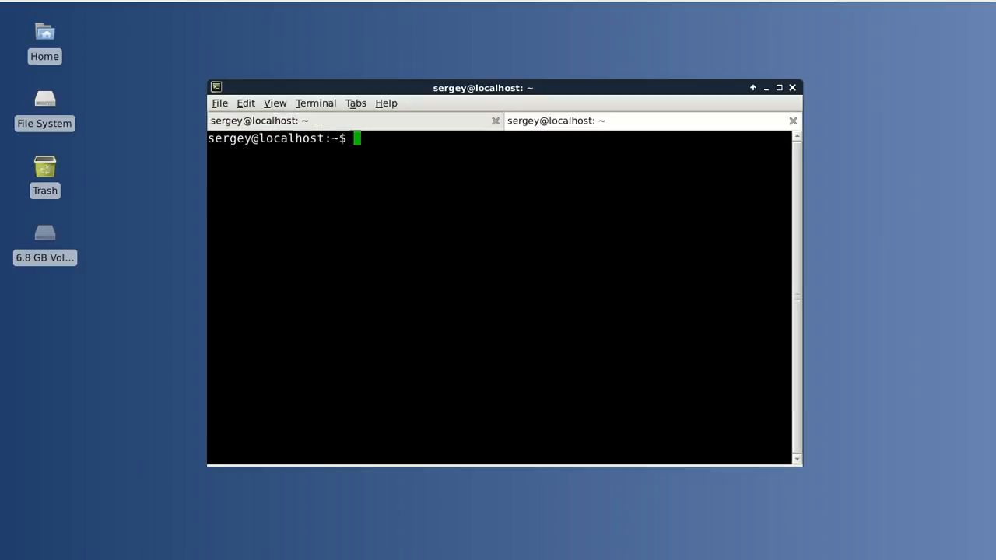
{"action": "key", "text": "ctrl+shift+t"}
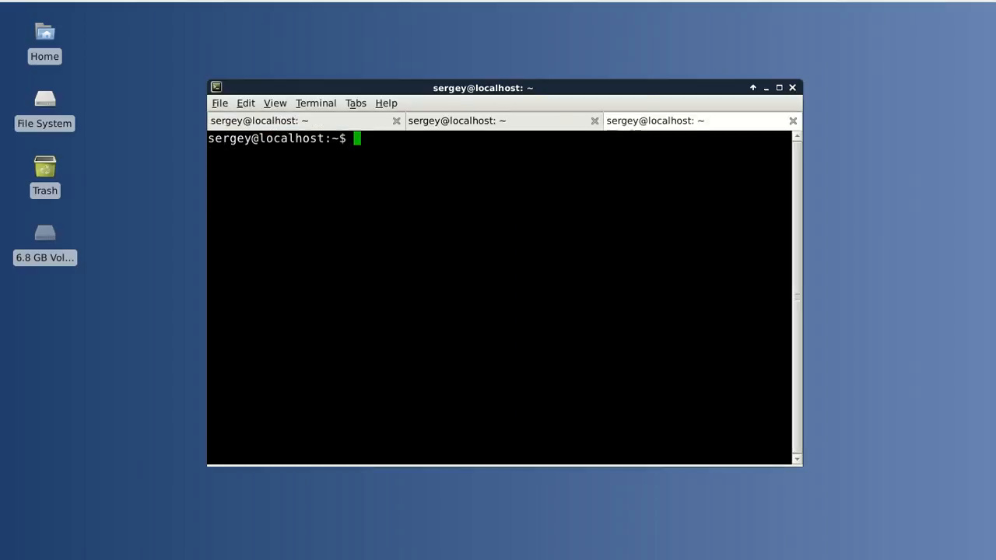
{"action": "key", "text": "ctrl+shift+t"}
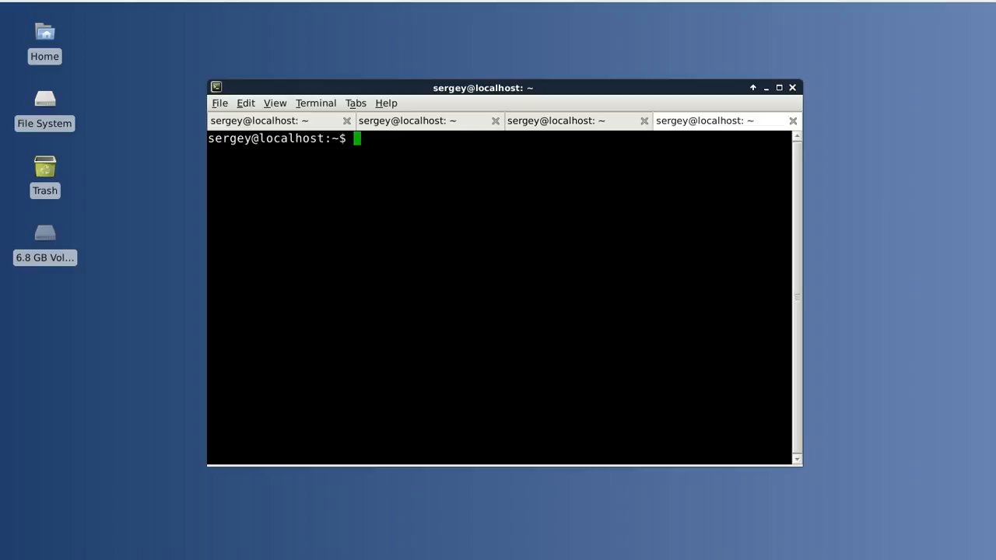
{"action": "key", "text": "alt+1"}
{"action": "type", "text": "c"}
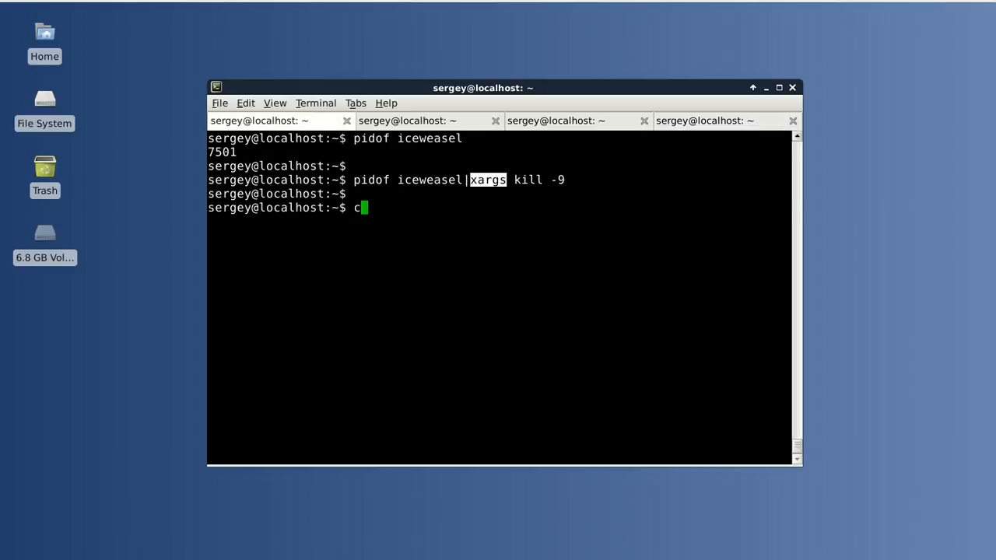
{"action": "type", "text": "lear"}
{"action": "key", "text": "Return"}
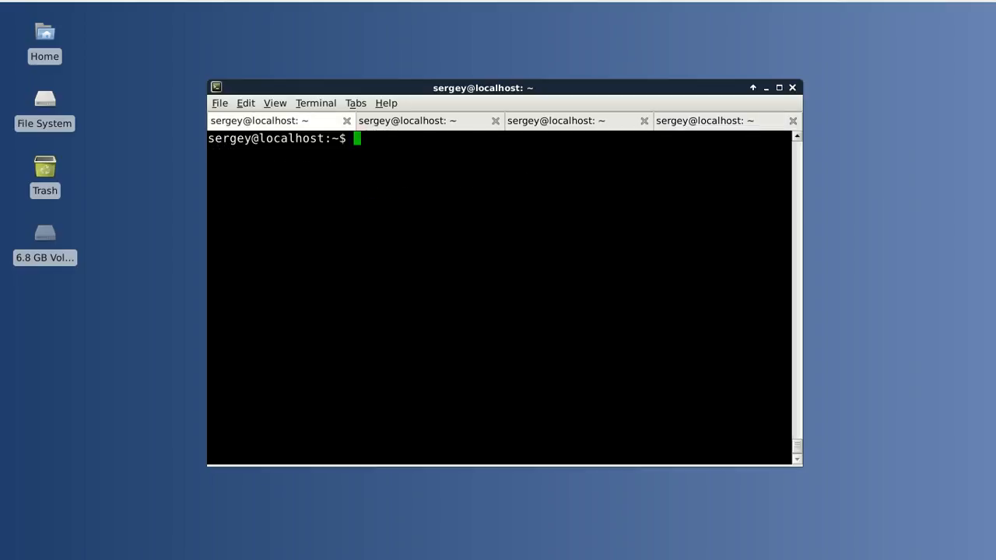
{"action": "type", "text": "pd"}
{"action": "key", "text": "BackSpace"}
{"action": "type", "text": "id"}
{"action": "type", "text": "of bash"}
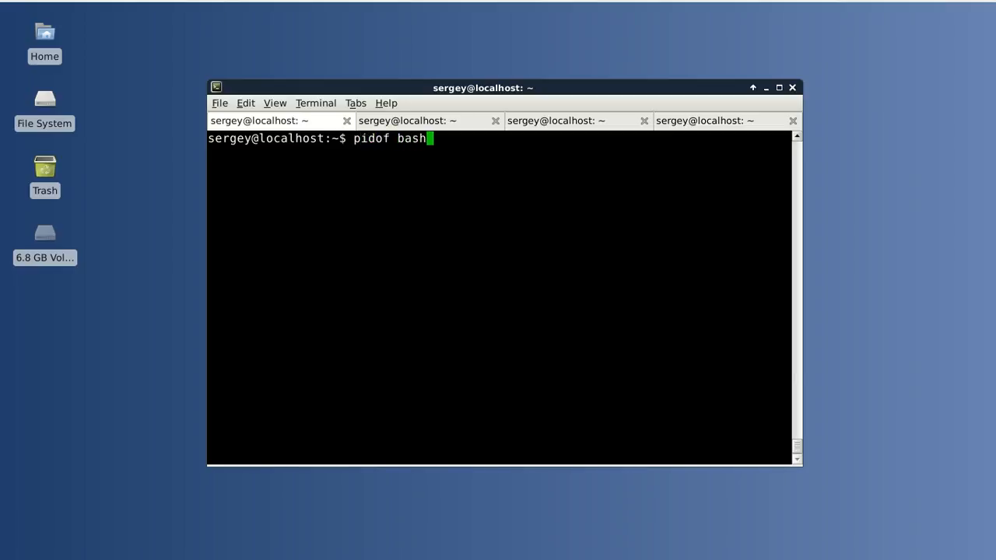
{"action": "key", "text": "Return"}
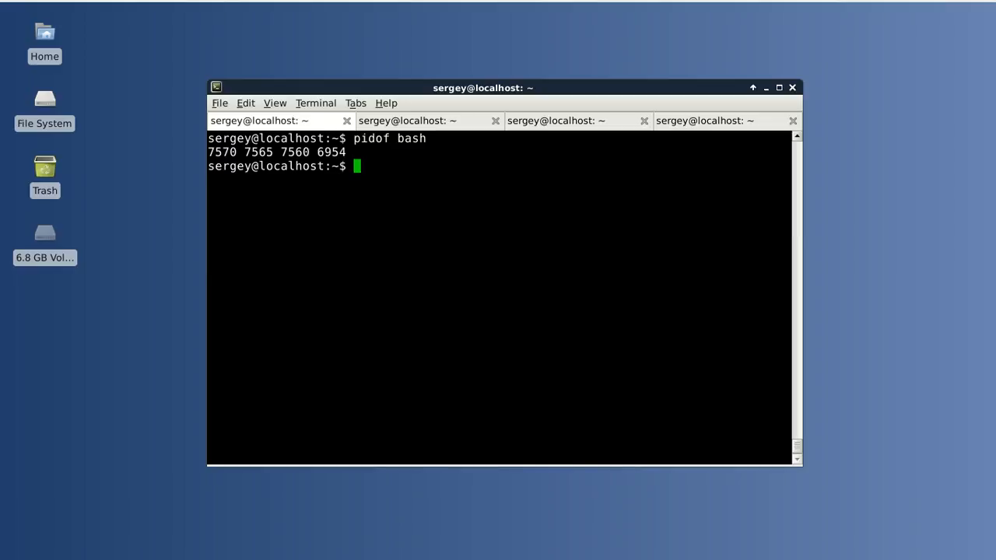
{"action": "type", "text": "kill"}
Run 'kill 7570' with the pasted PID, closing one of the four shell tabs
{"action": "double_click", "coordinate": [222, 151]}
{"action": "middle_click", "coordinate": [222, 151]}
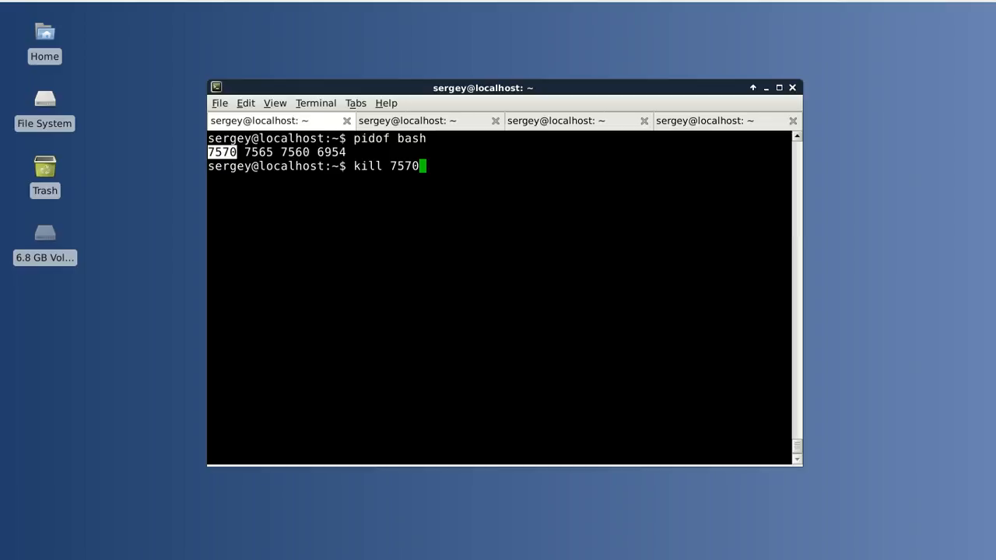
{"action": "key", "text": "Return"}
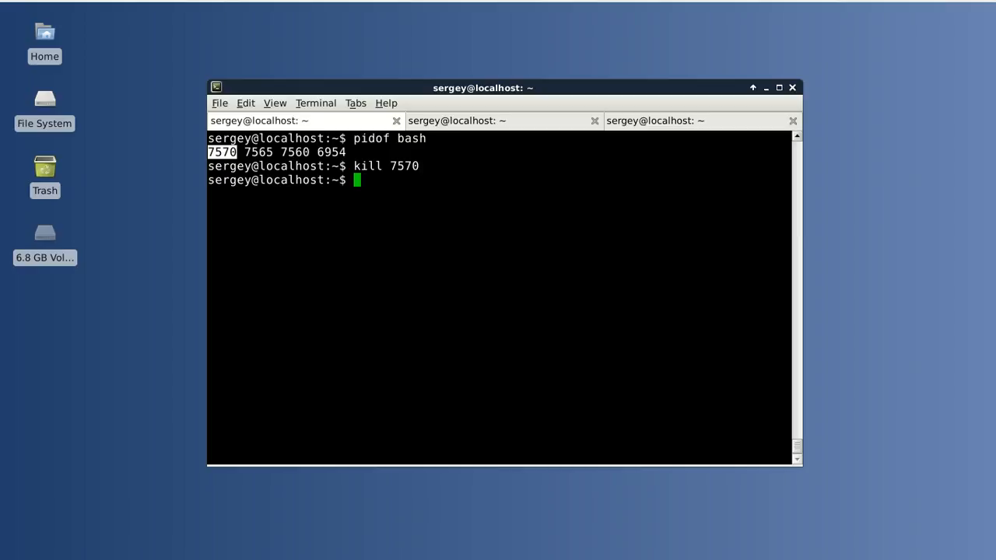
{"action": "key", "text": "Up"}
Run 'pidof bash|xargs kill -9', killing every shell and closing the terminal window
{"action": "key", "text": "Up"}
{"action": "key", "text": "Up"}
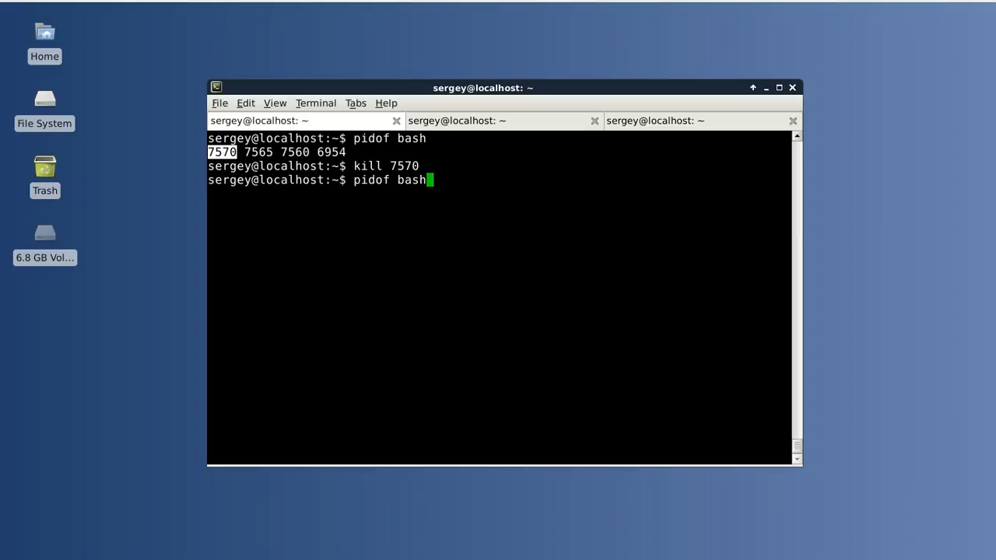
{"action": "type", "text": "|"}
{"action": "type", "text": "xar"}
{"action": "type", "text": "gs "}
{"action": "type", "text": "kill"}
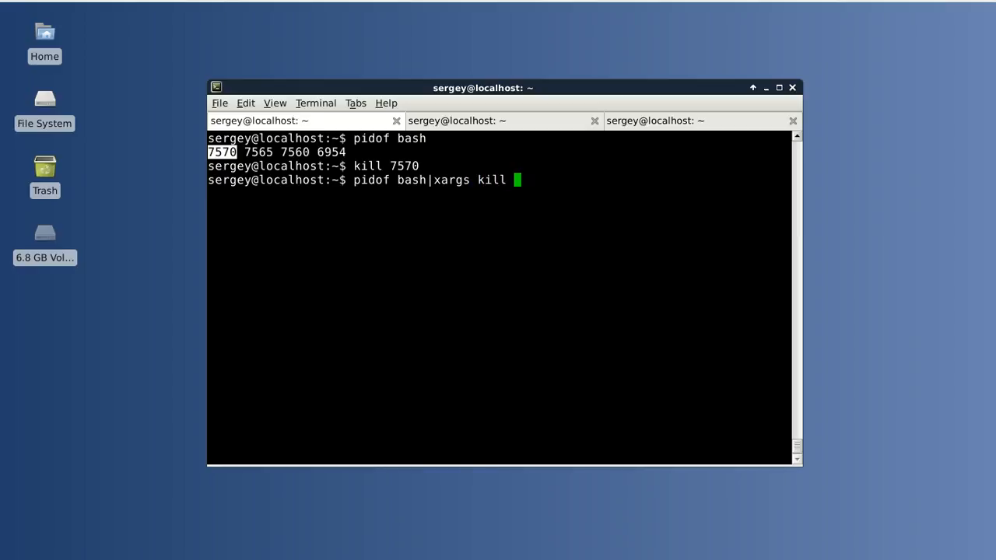
{"action": "type", "text": " -9"}
{"action": "key", "text": "Return"}
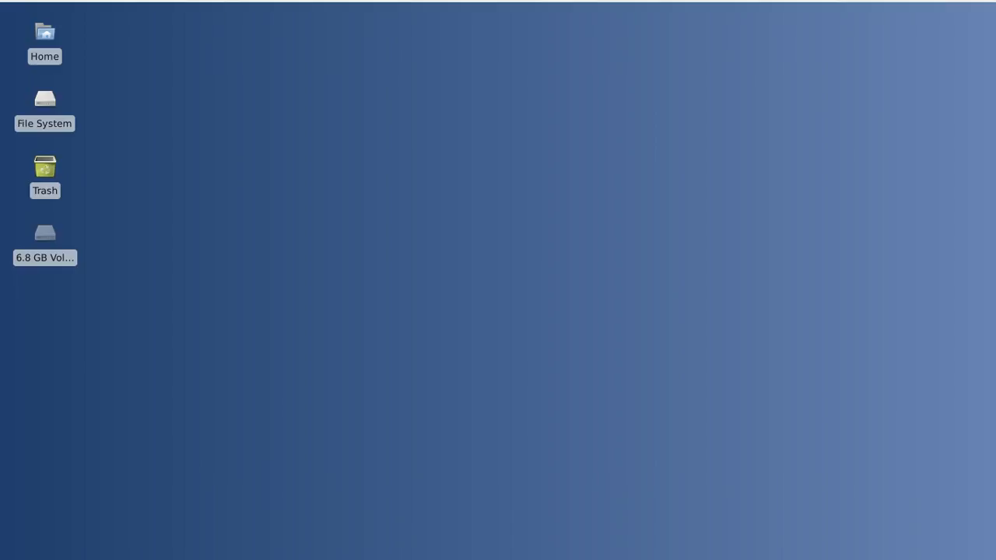
In a fresh terminal, prefix the kill command with sudo so the line reads 'sudo kill'
{"action": "key", "text": "ctrl+alt+t"}
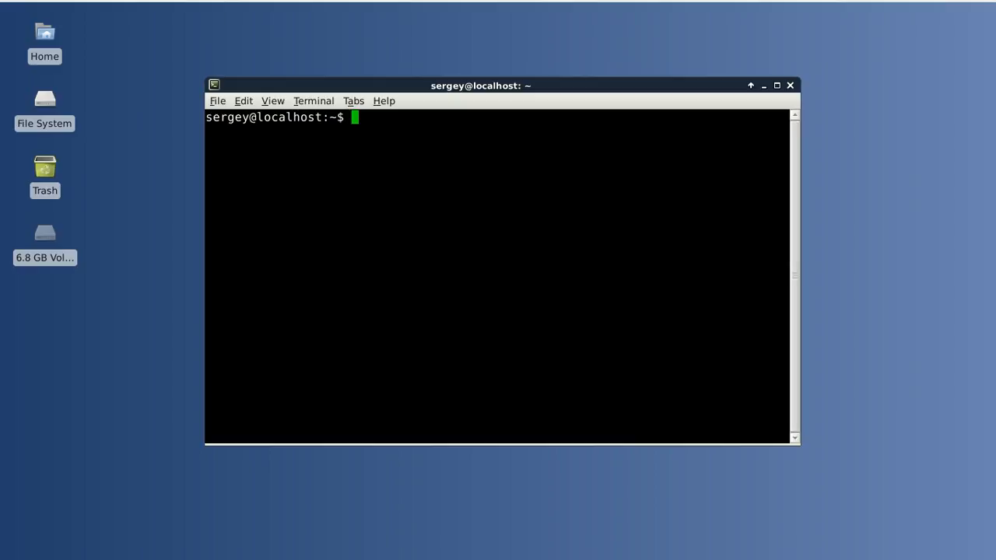
{"action": "type", "text": "kill"}
{"action": "key", "text": "ctrl+a"}
{"action": "type", "text": "sudo"}
{"action": "key", "text": "ctrl+e"}
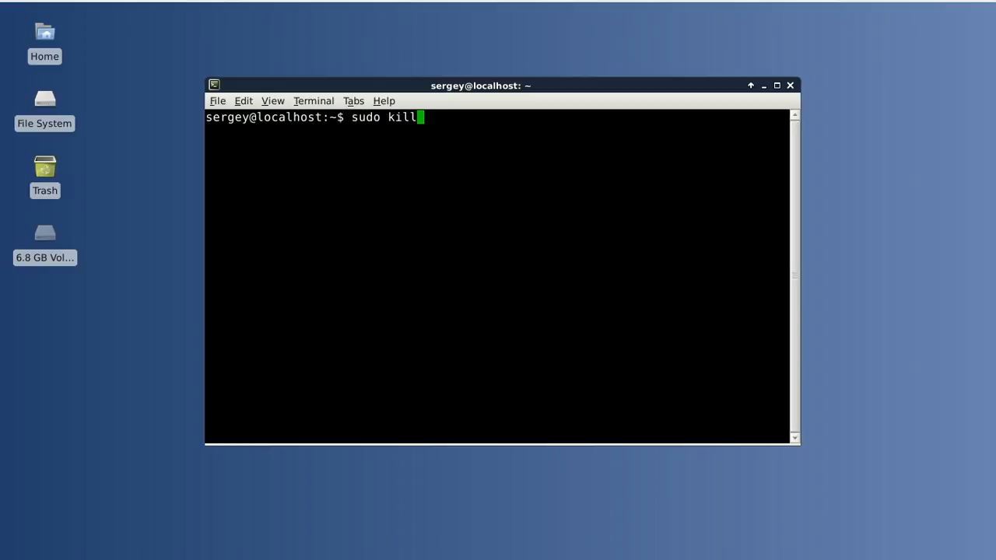